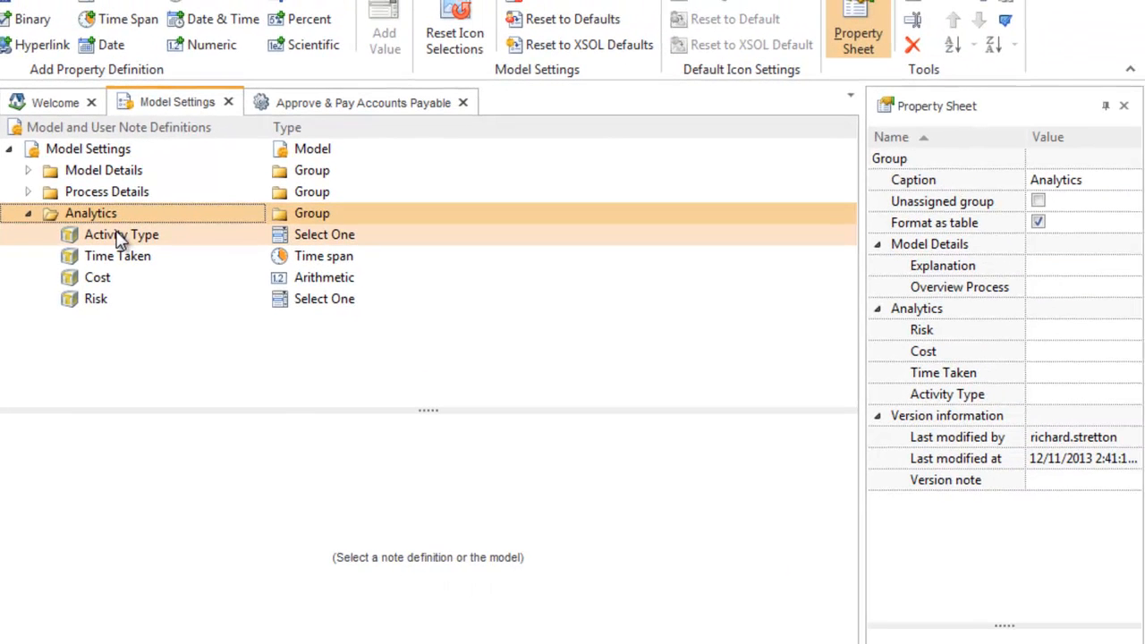
- Set the aggregation function of the Activity Type note in the Analytics group to Maximum
{"action": "left_click", "coordinate": [350, 373]}
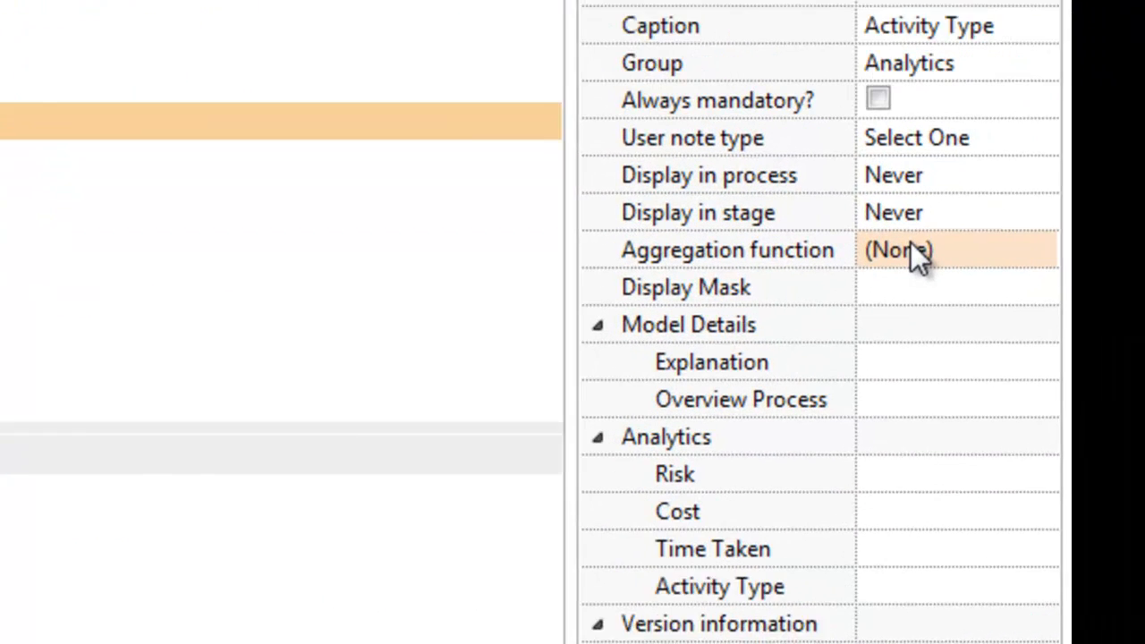
{"action": "left_click", "coordinate": [898, 234]}
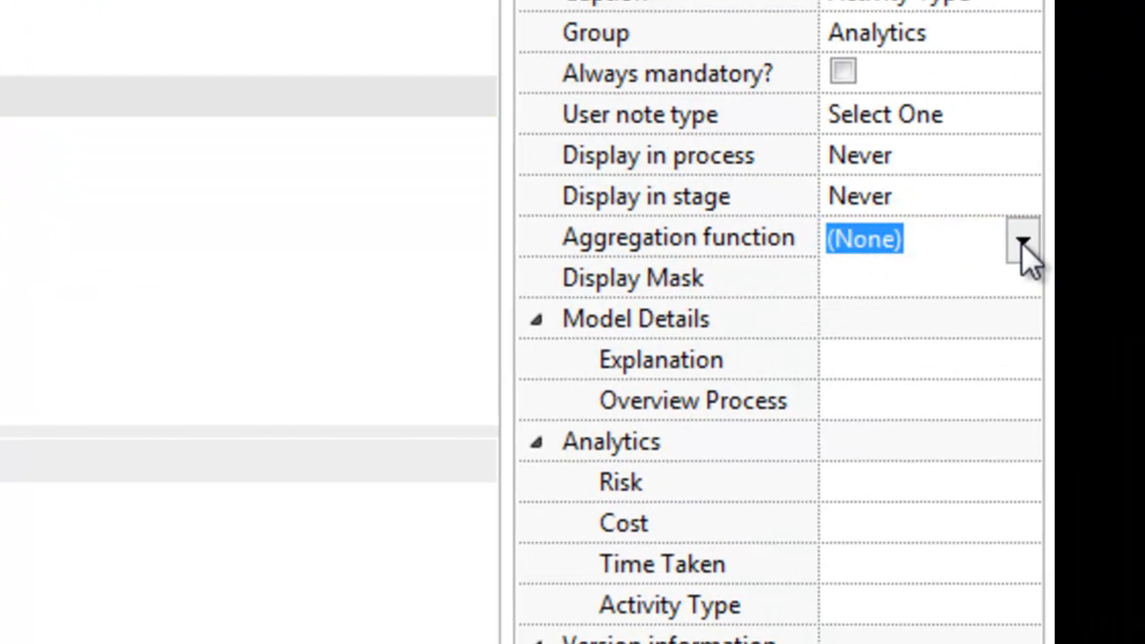
{"action": "left_click", "coordinate": [1021, 242]}
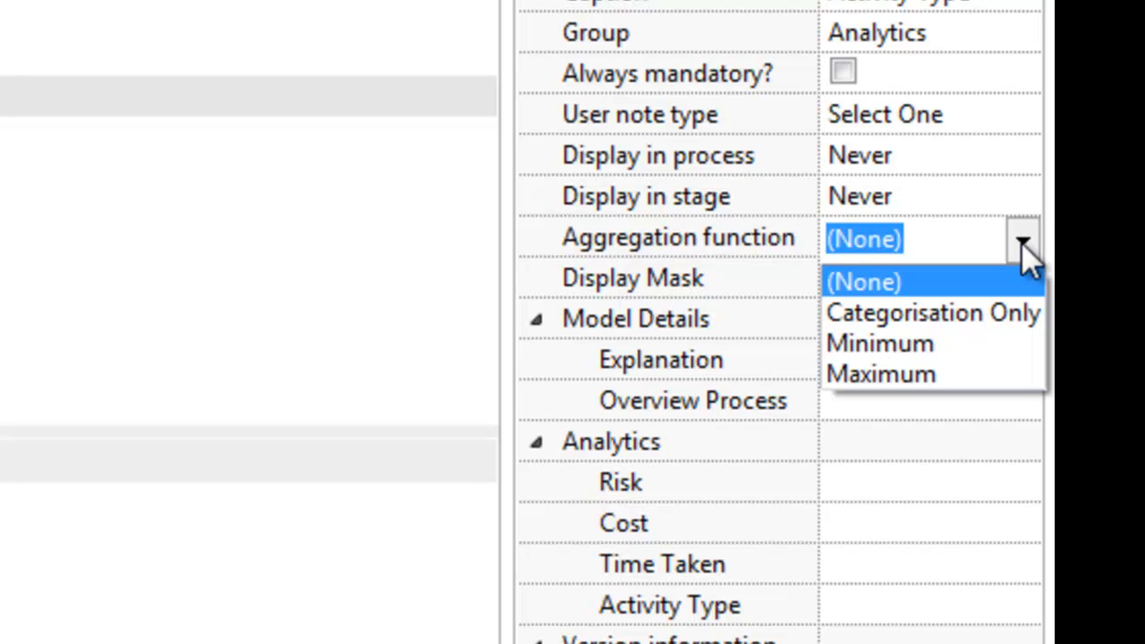
{"action": "left_click", "coordinate": [1022, 241]}
{"action": "left_click", "coordinate": [1023, 239]}
{"action": "left_click", "coordinate": [899, 371]}
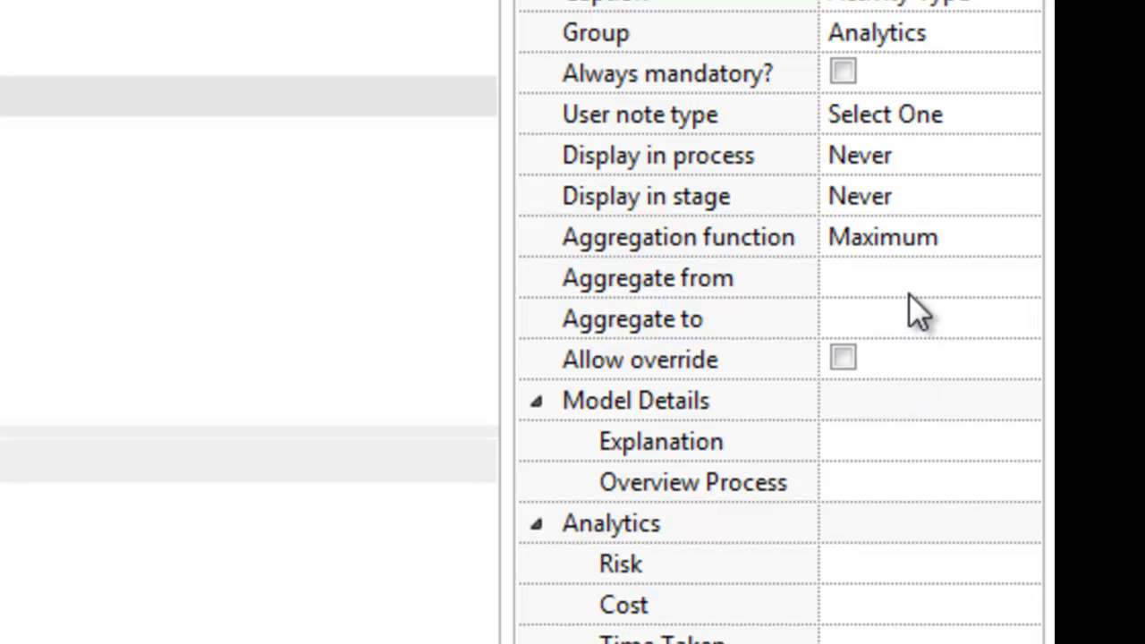
- Make the Activity Type note aggregate from Task to Process Group, accepting the level changes
{"action": "left_click", "coordinate": [1020, 275]}
{"action": "left_click", "coordinate": [1023, 278]}
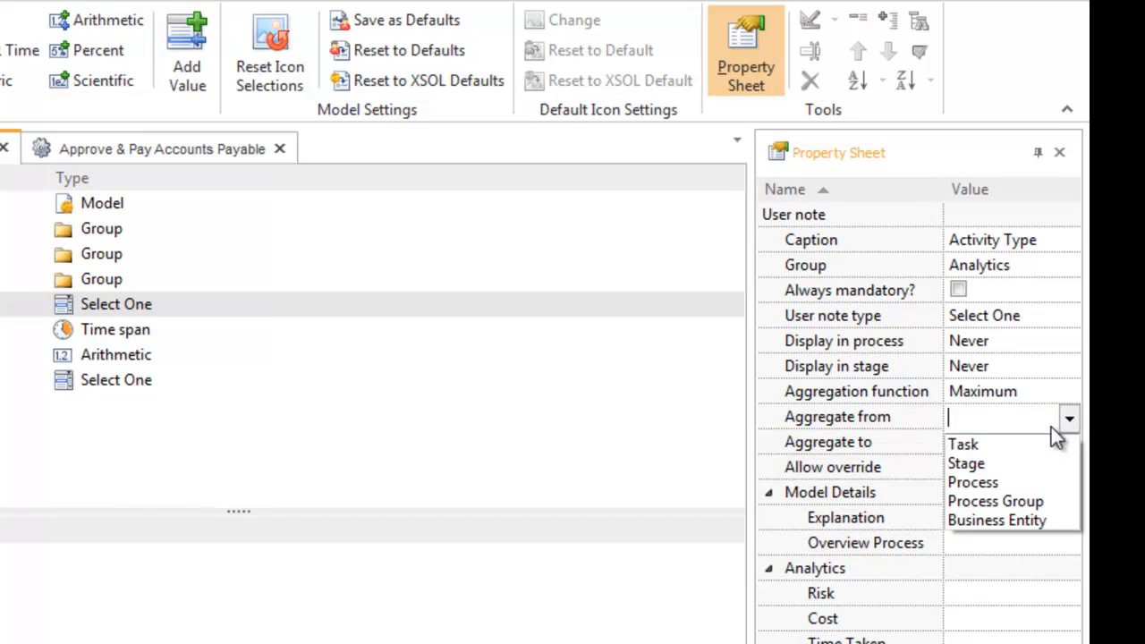
{"action": "left_click", "coordinate": [1031, 443]}
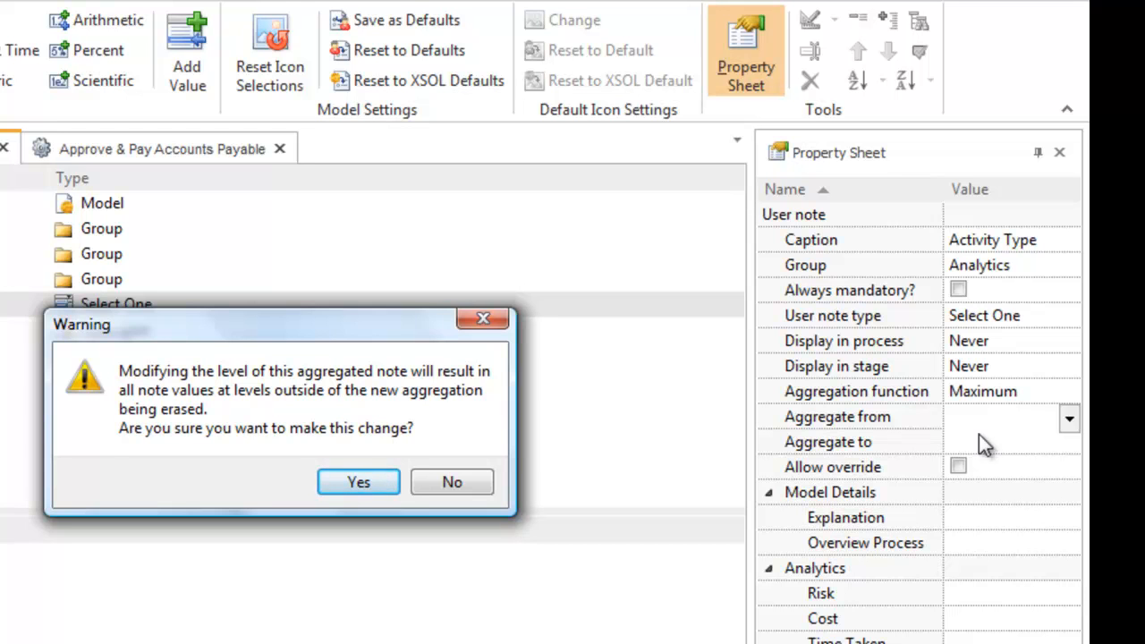
{"action": "left_click", "coordinate": [361, 483]}
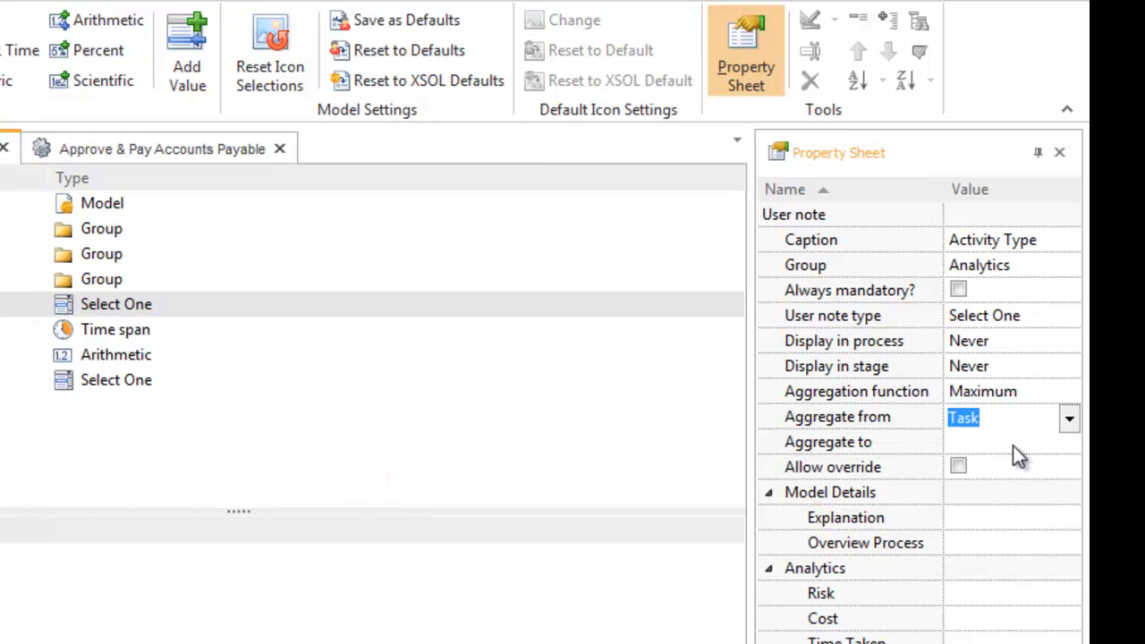
{"action": "left_click", "coordinate": [1067, 445]}
{"action": "left_click", "coordinate": [1070, 442]}
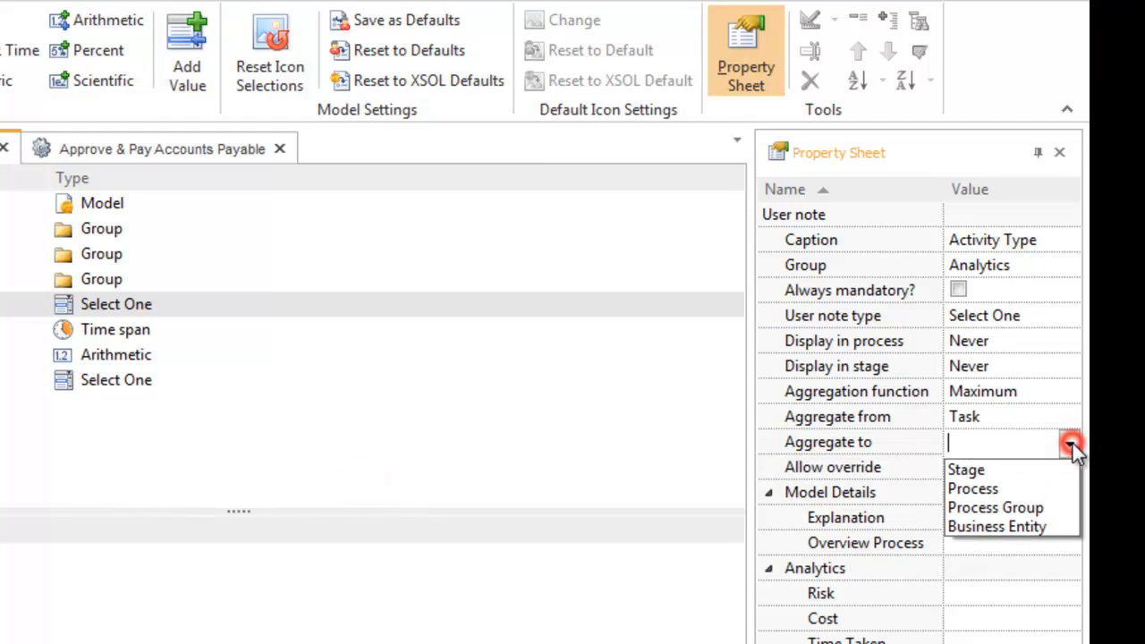
{"action": "left_click", "coordinate": [1007, 502]}
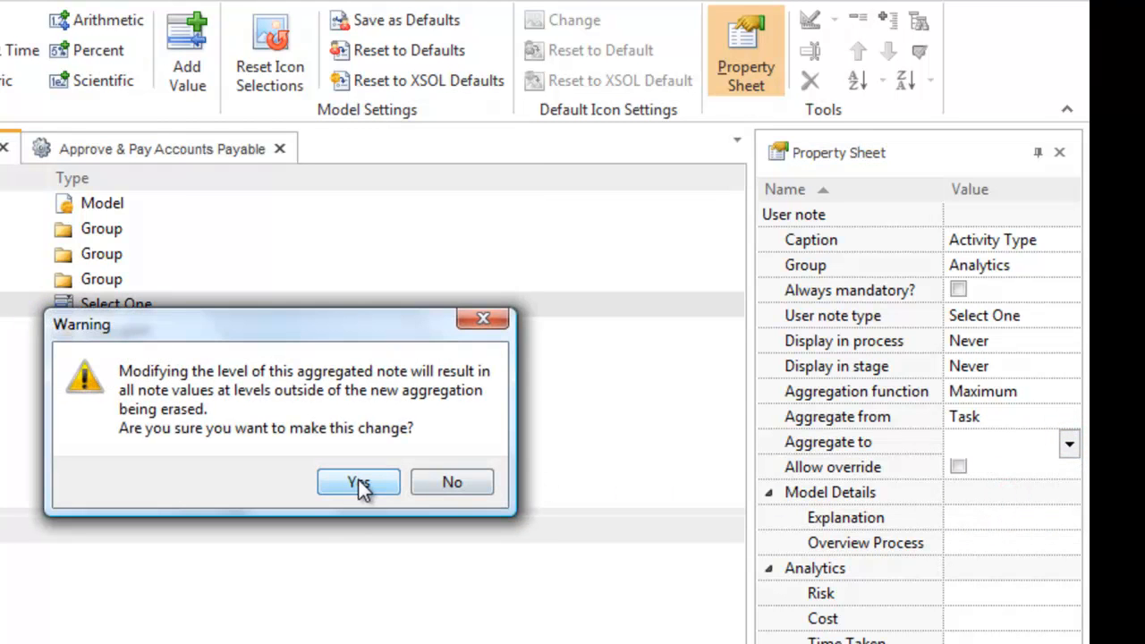
{"action": "left_click", "coordinate": [359, 483]}
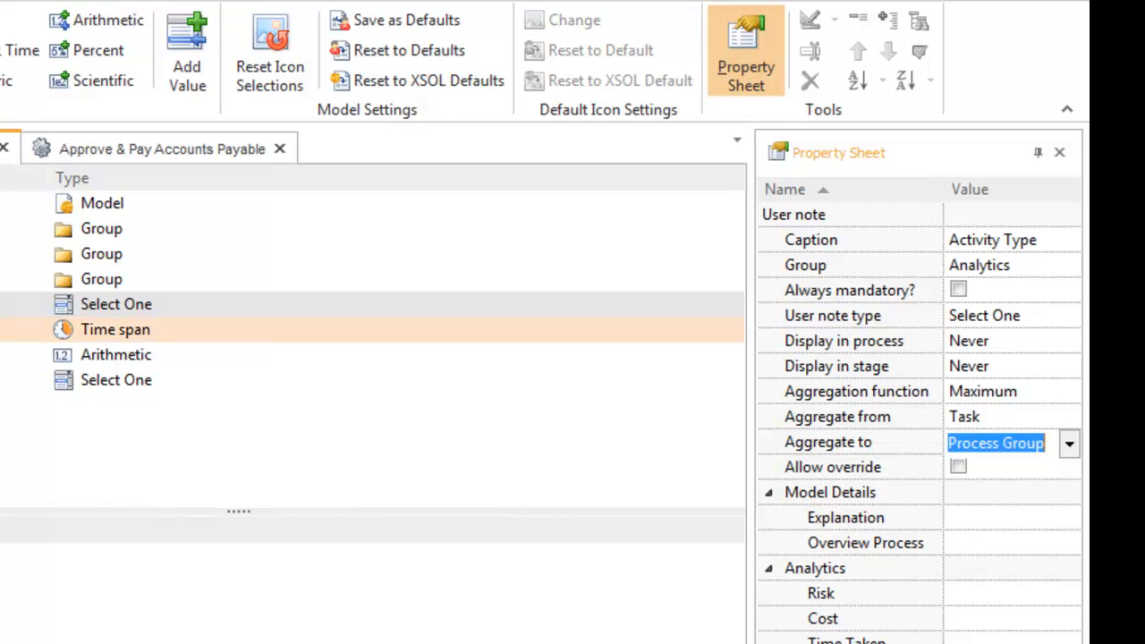
- Set the Time Taken note's aggregation function to Sum, aggregating from Task to Process Group
{"action": "left_click", "coordinate": [621, 329]}
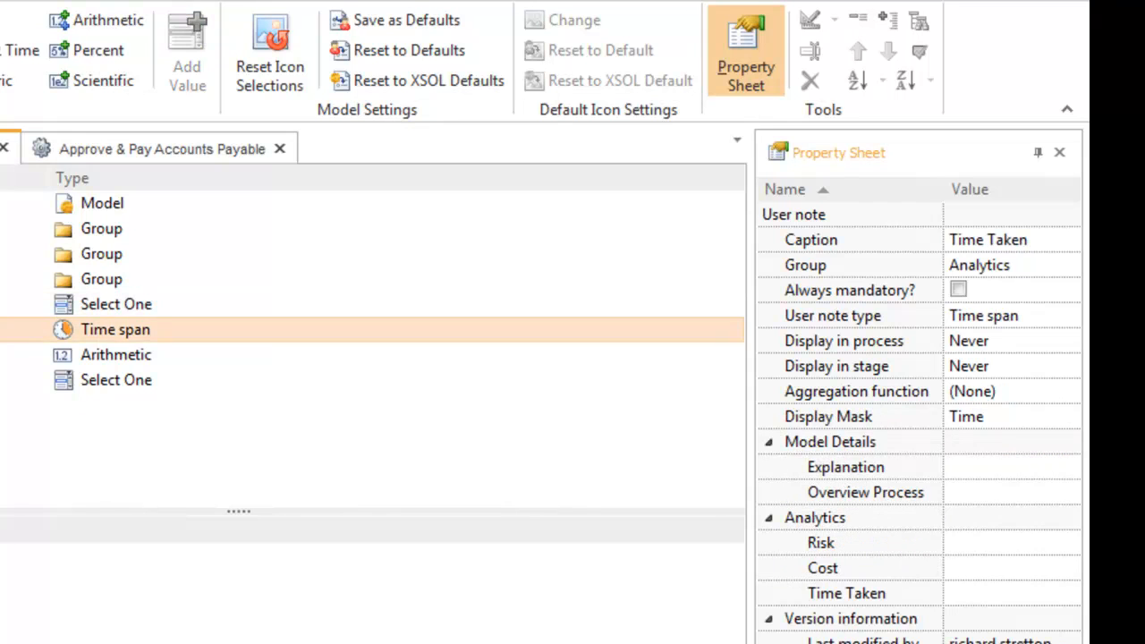
{"action": "left_click", "coordinate": [1065, 394]}
{"action": "left_click", "coordinate": [1068, 392]}
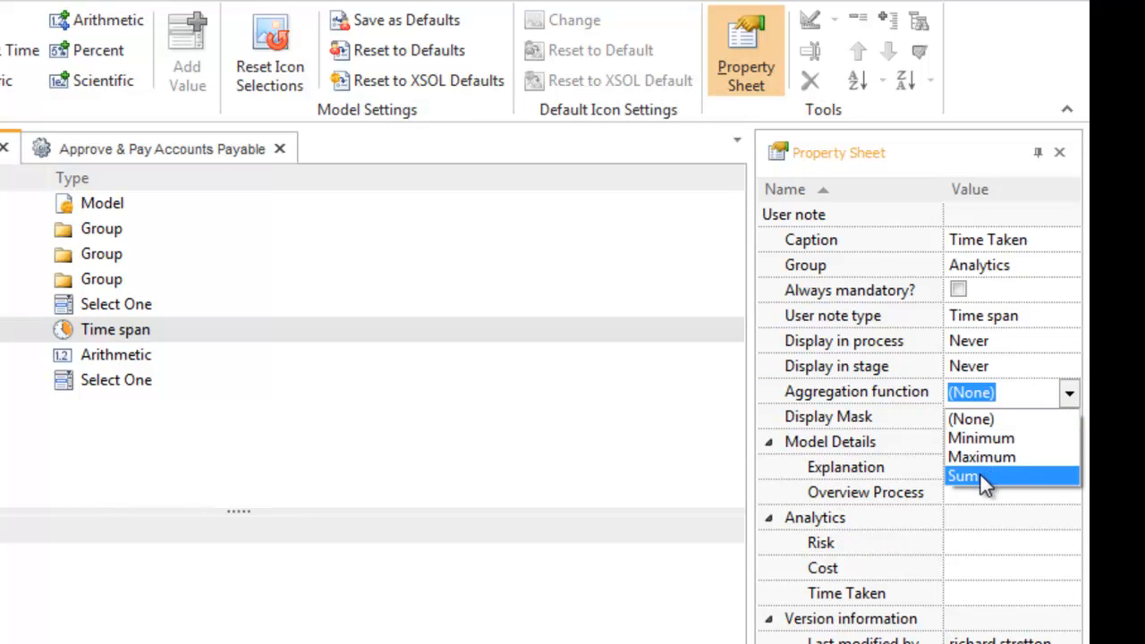
{"action": "left_click", "coordinate": [982, 478]}
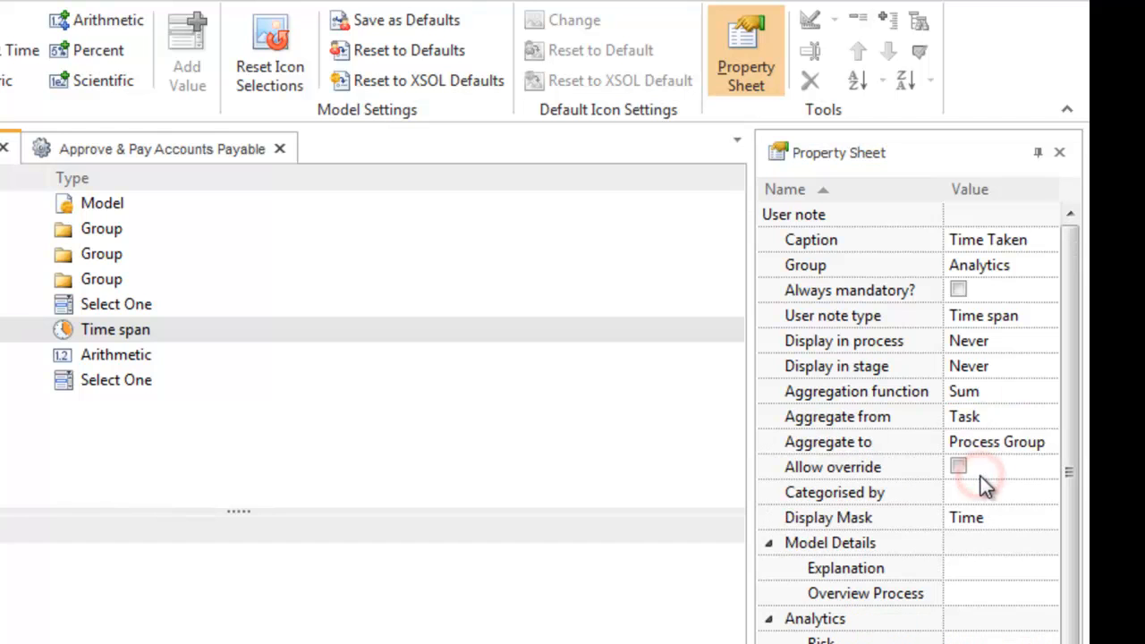
{"action": "left_click", "coordinate": [987, 417]}
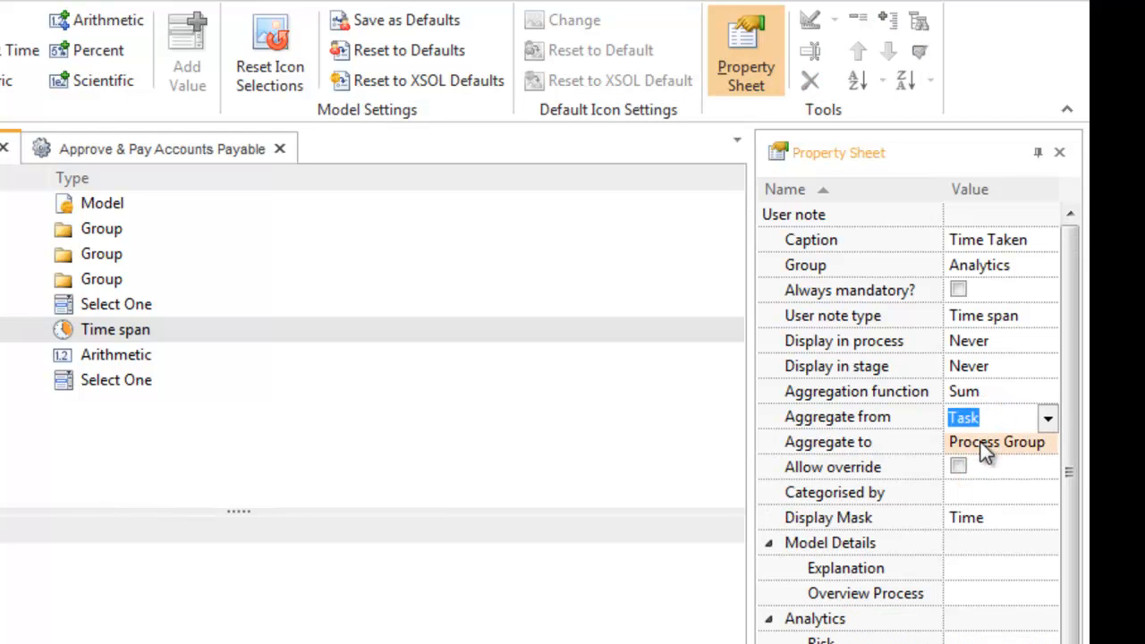
{"action": "left_click", "coordinate": [979, 442]}
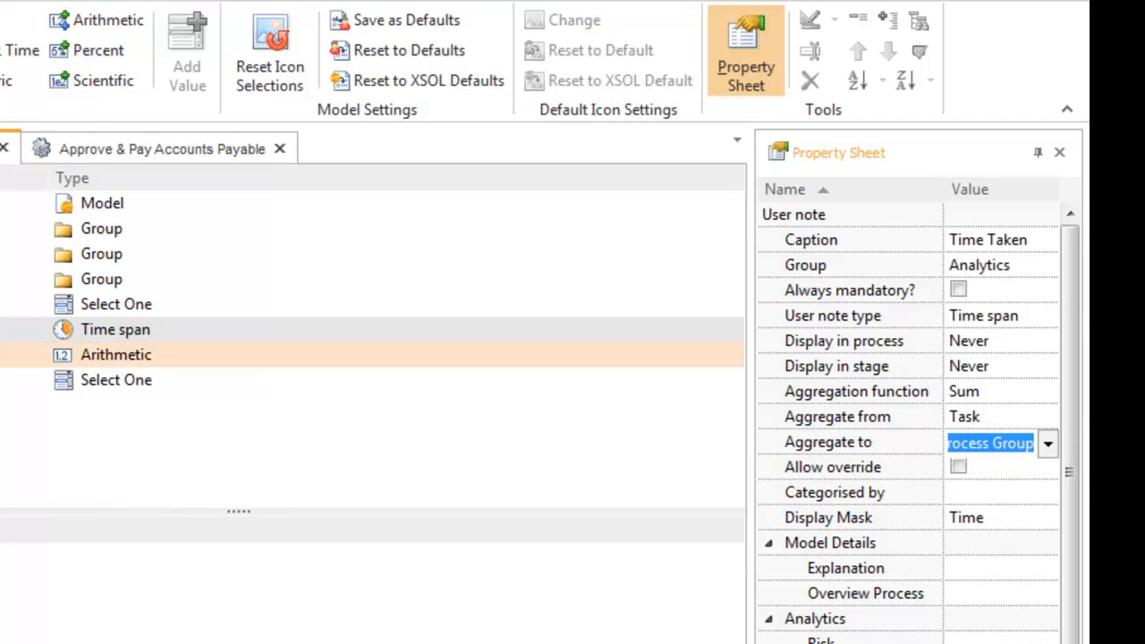
- Set the aggregation function of the Cost note in the Analytics group to Sum
{"action": "left_click", "coordinate": [18, 355]}
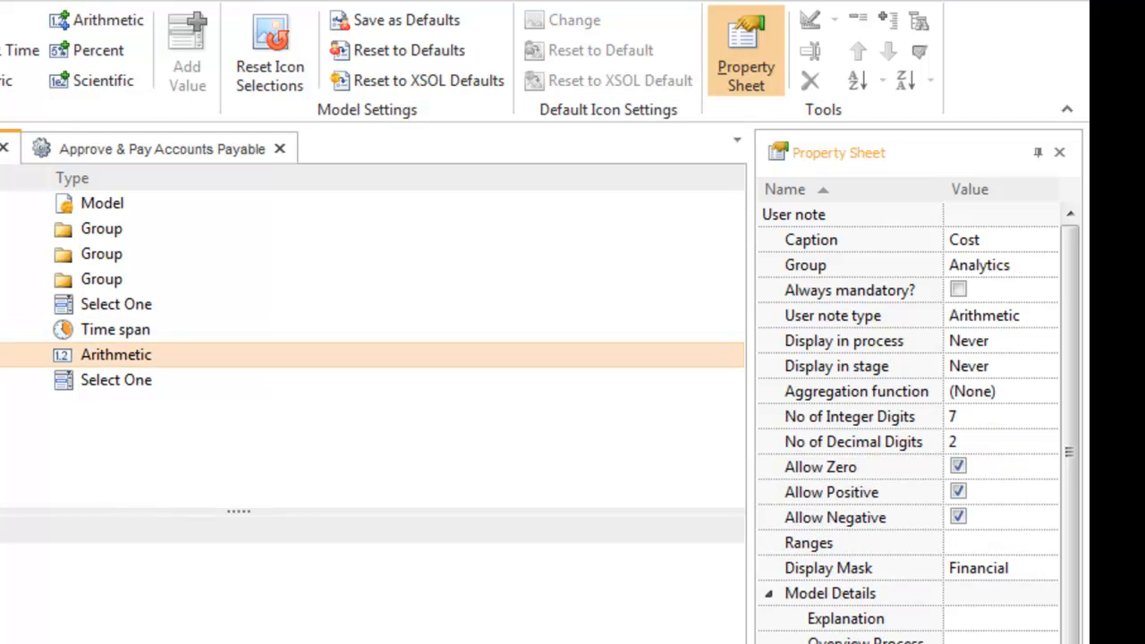
{"action": "left_click", "coordinate": [1045, 391]}
{"action": "left_click", "coordinate": [1048, 392]}
{"action": "left_click", "coordinate": [968, 470]}
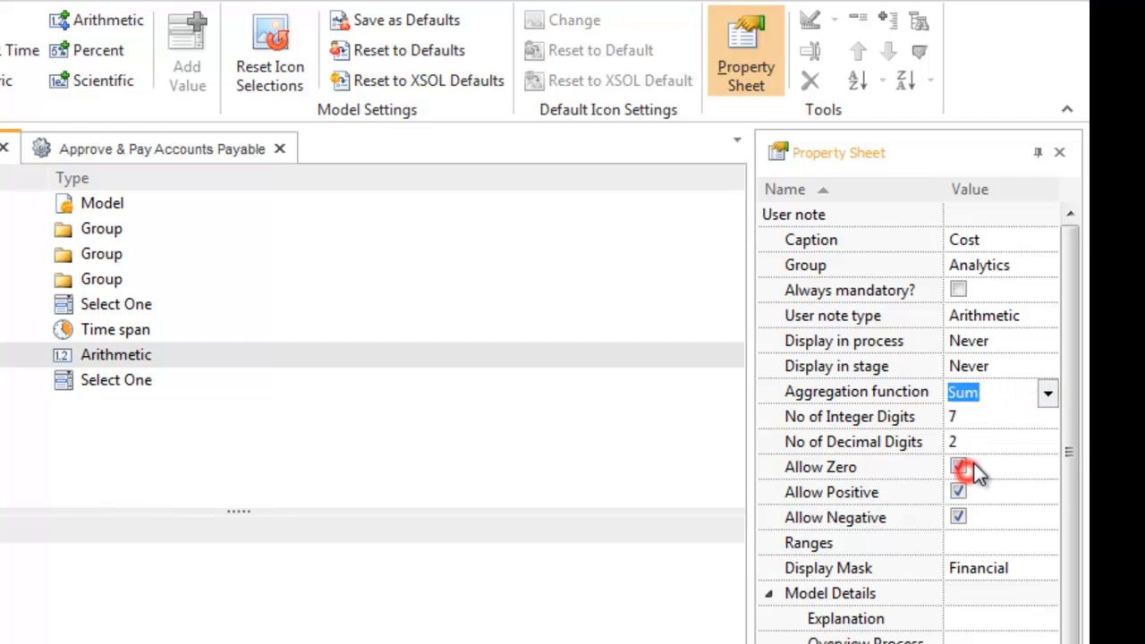
- Make the Cost note aggregate from Task to Process Group, accepting the level changes
{"action": "left_click", "coordinate": [1042, 418]}
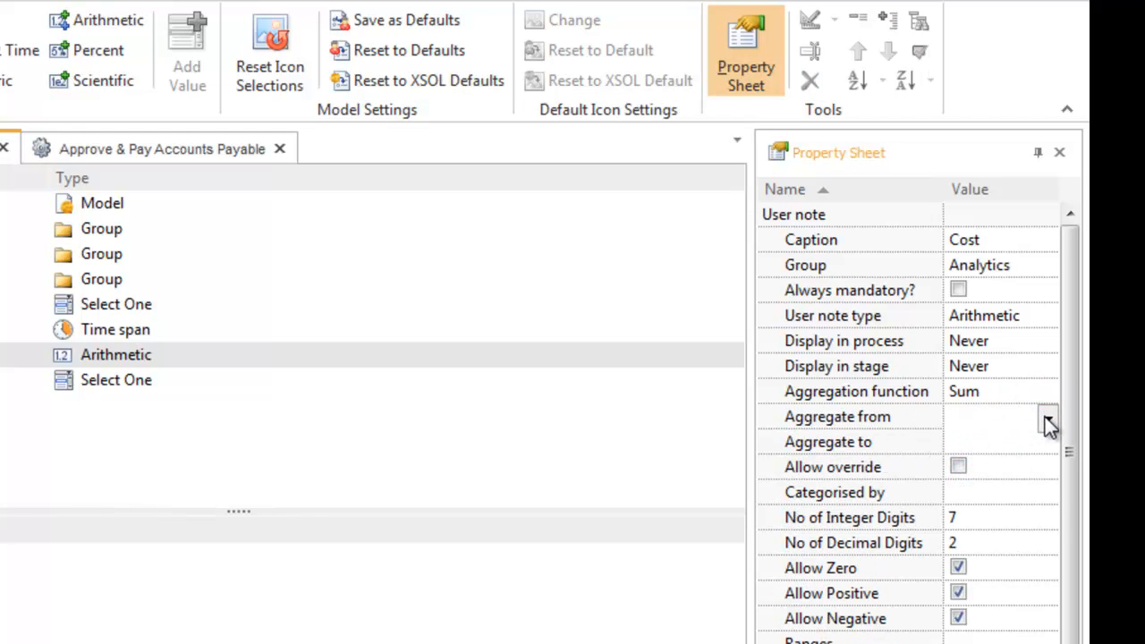
{"action": "left_click", "coordinate": [1048, 420]}
{"action": "left_click", "coordinate": [968, 445]}
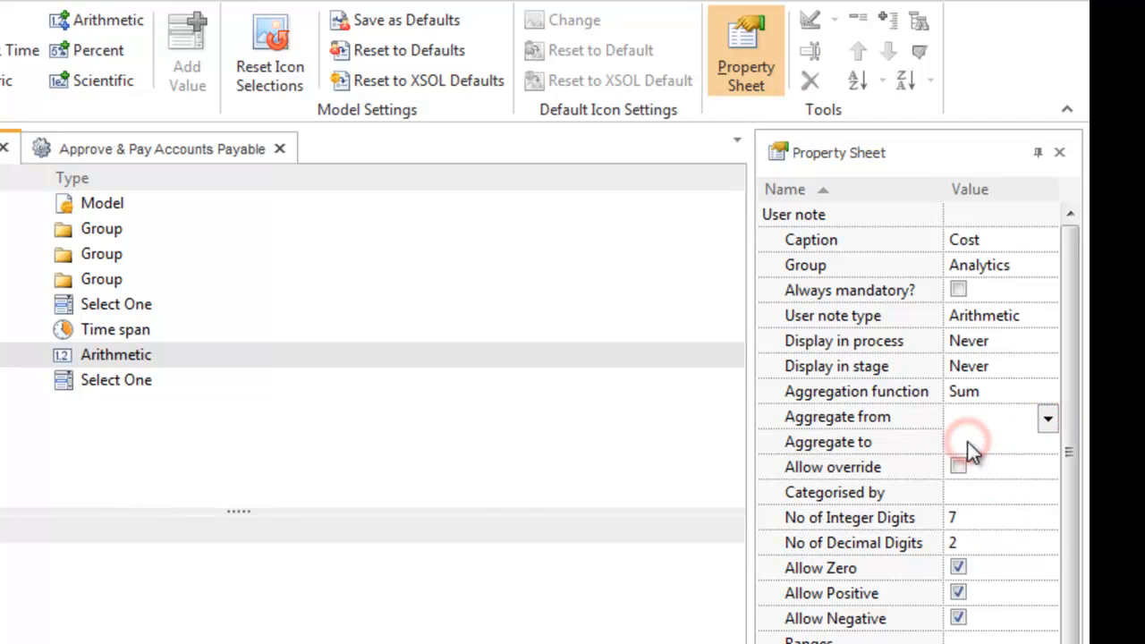
{"action": "left_click", "coordinate": [359, 478]}
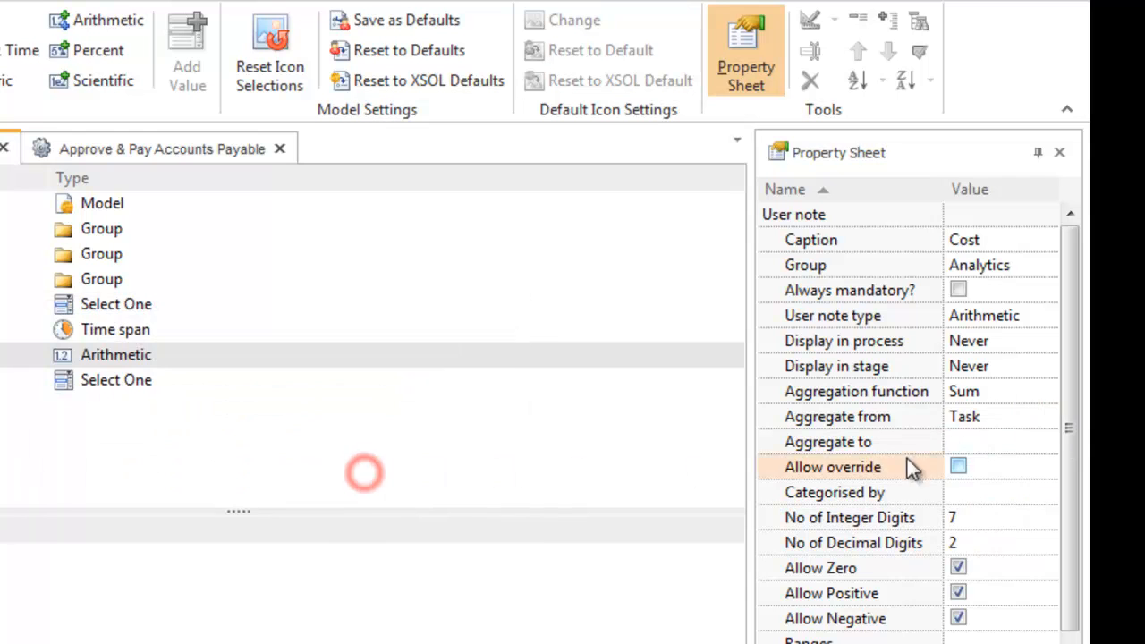
{"action": "left_click", "coordinate": [1043, 439]}
{"action": "left_click", "coordinate": [1043, 439]}
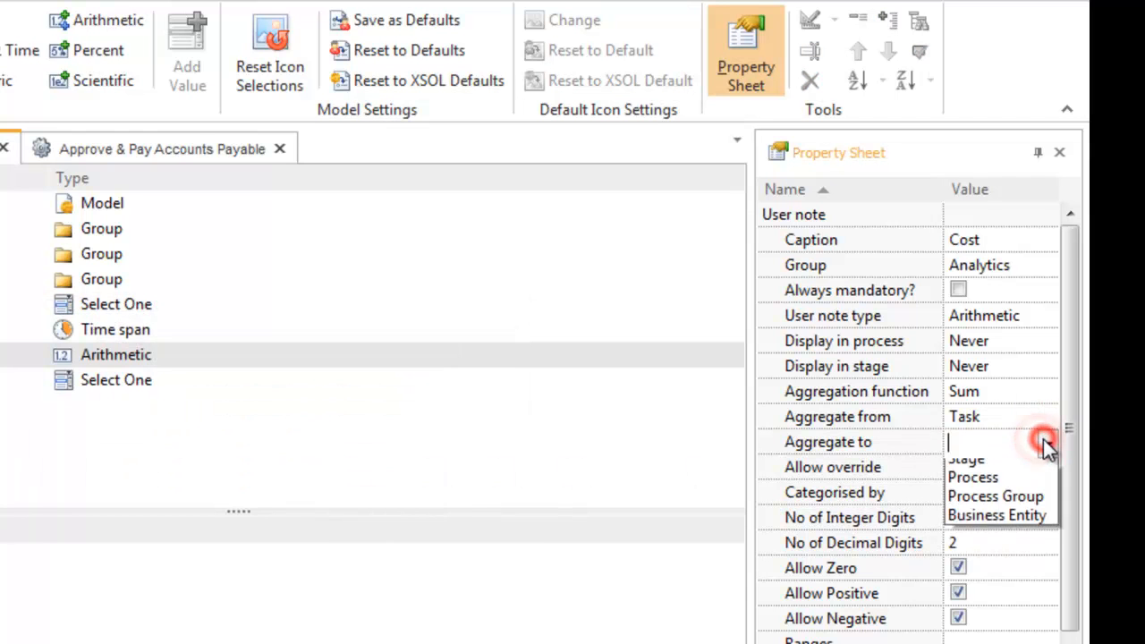
{"action": "left_click", "coordinate": [992, 506]}
{"action": "left_click", "coordinate": [357, 483]}
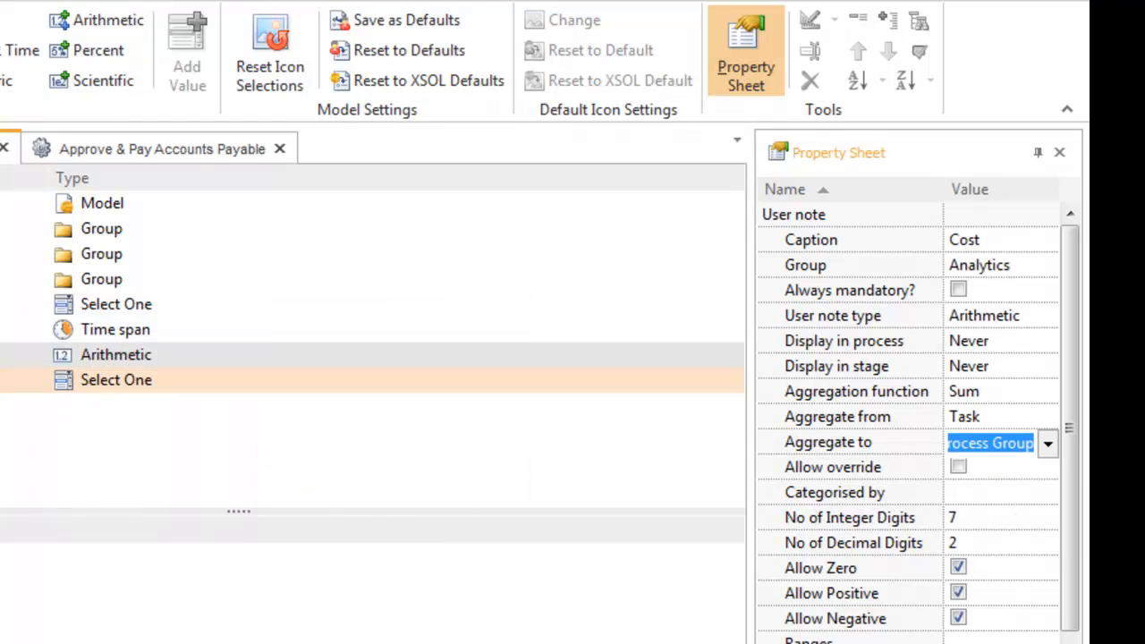
- Set the aggregation function of the Risk note in the Analytics group to Maximum
{"action": "left_click", "coordinate": [504, 379]}
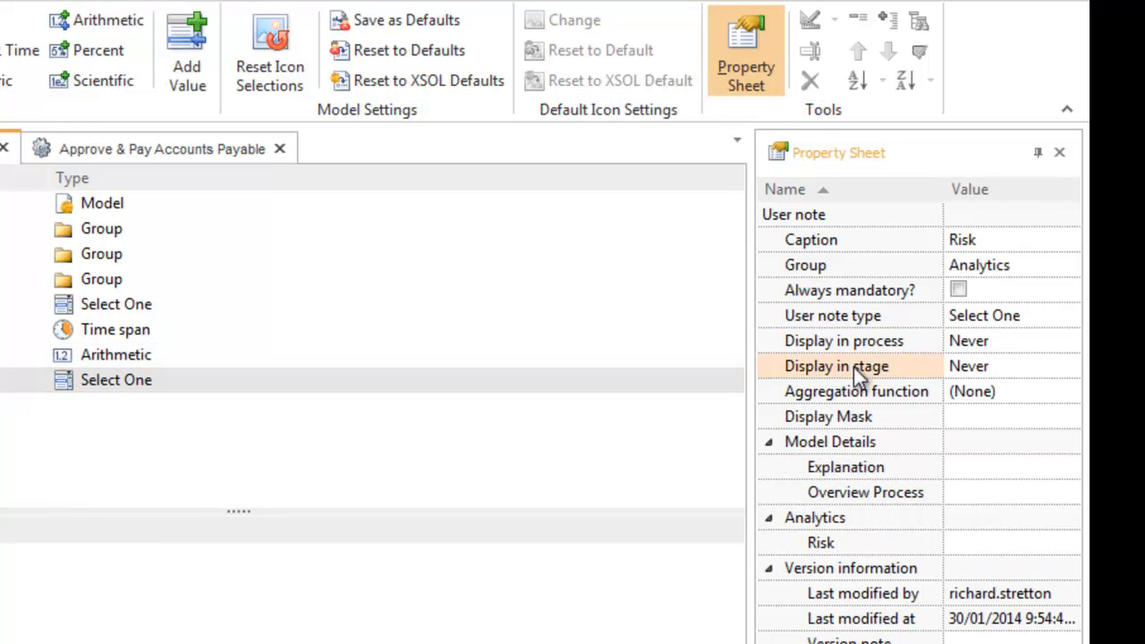
{"action": "left_click", "coordinate": [1059, 390]}
{"action": "left_click", "coordinate": [1068, 391]}
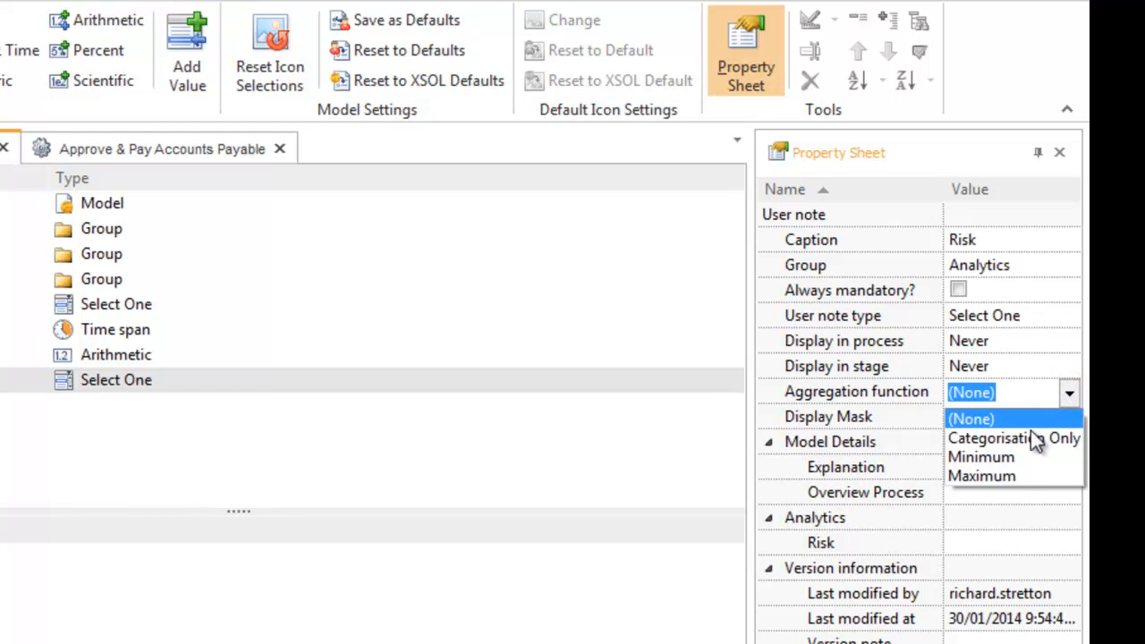
{"action": "left_click", "coordinate": [1011, 474]}
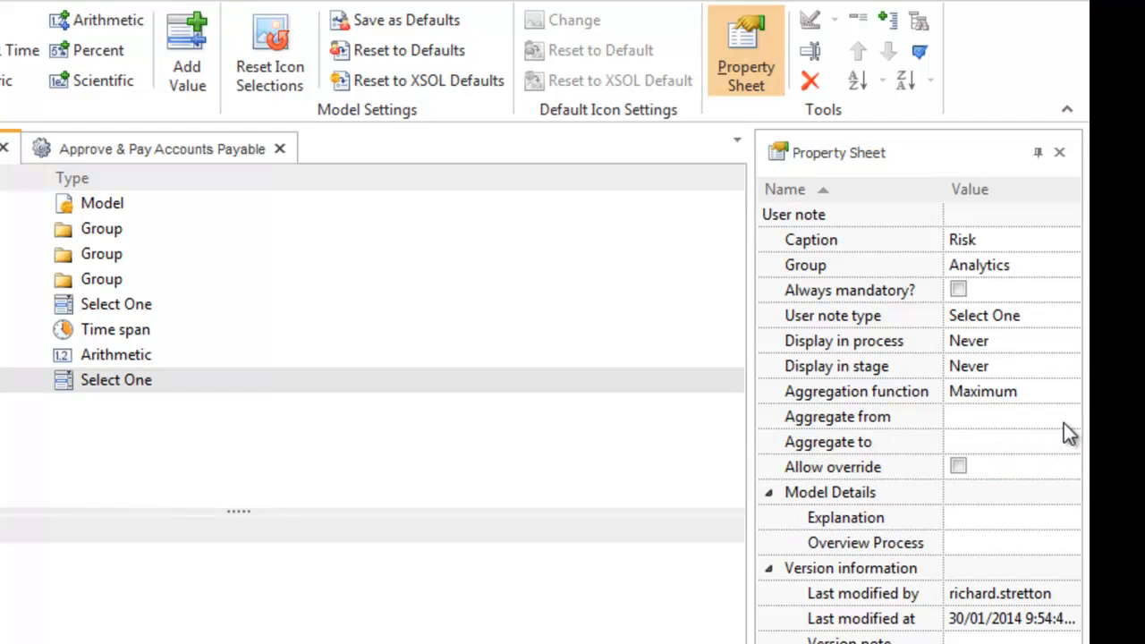
- Make the Risk note aggregate from Task up to Process Group, accepting the level changes
{"action": "left_click", "coordinate": [1067, 420]}
{"action": "left_click", "coordinate": [1070, 417]}
{"action": "left_click", "coordinate": [1018, 445]}
{"action": "left_click", "coordinate": [351, 474]}
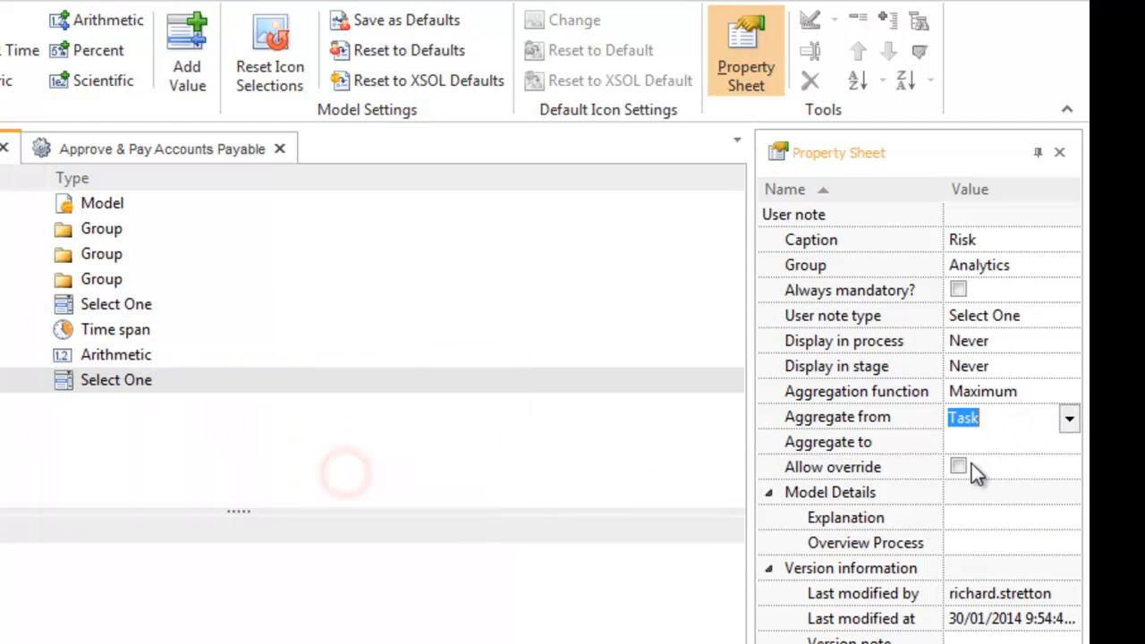
{"action": "left_click", "coordinate": [1064, 445]}
{"action": "left_click", "coordinate": [1067, 443]}
{"action": "left_click", "coordinate": [996, 467]}
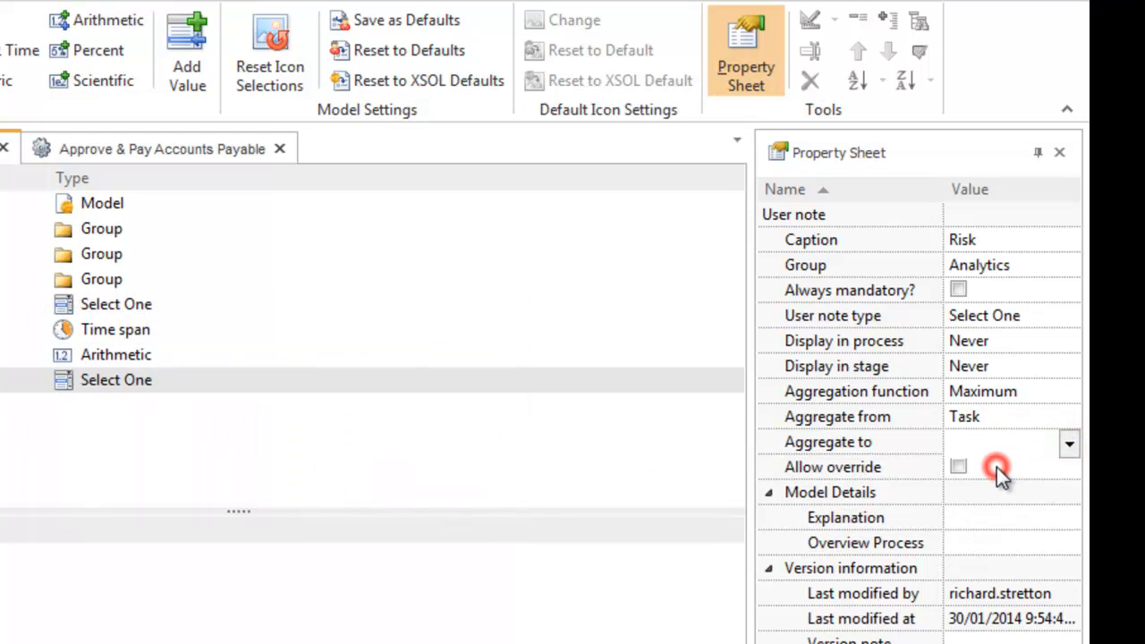
{"action": "left_click", "coordinate": [360, 483]}
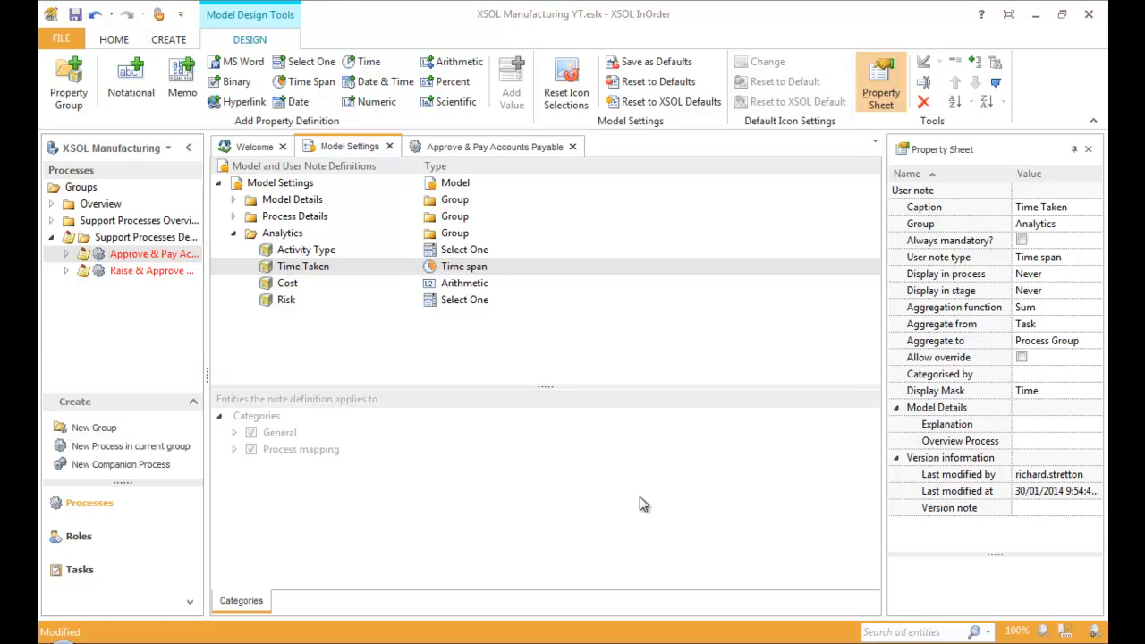
- In the Approve & Pay Accounts Payable process, examine the analytics of each of the four tasks in the Receive and Enter Invoices stage
{"action": "left_click", "coordinate": [490, 150]}
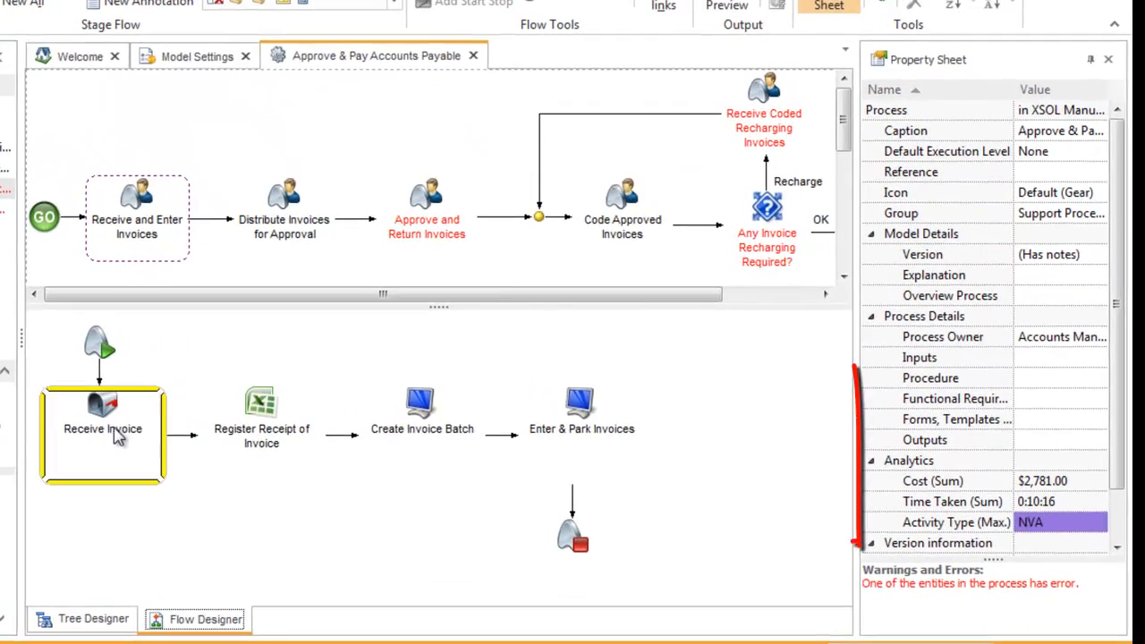
{"action": "left_click", "coordinate": [115, 435]}
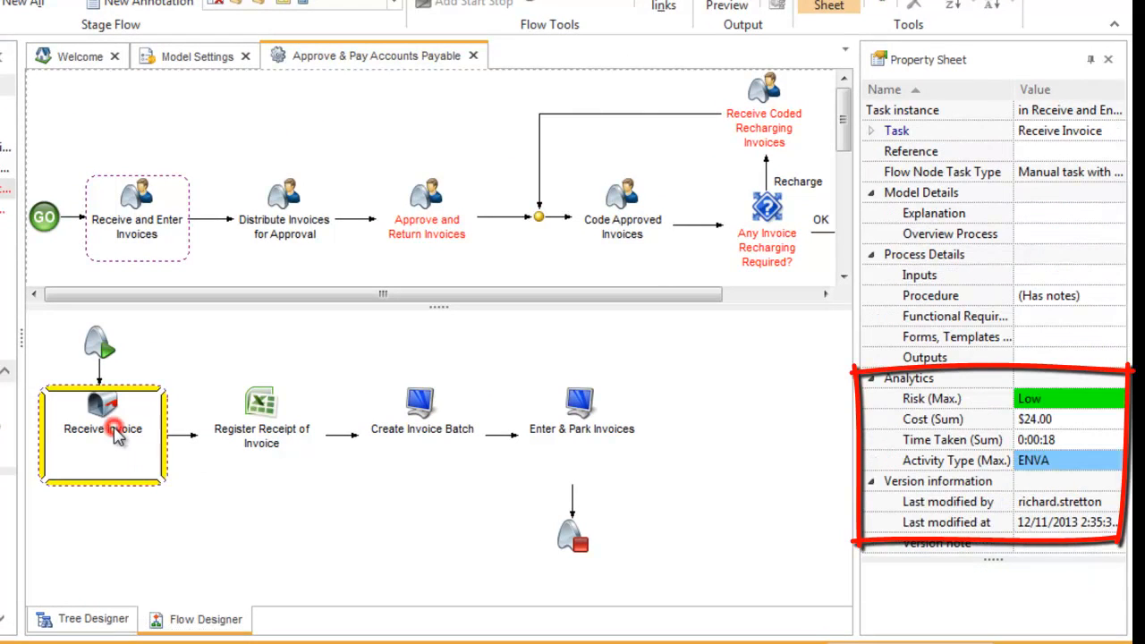
{"action": "left_click", "coordinate": [257, 431]}
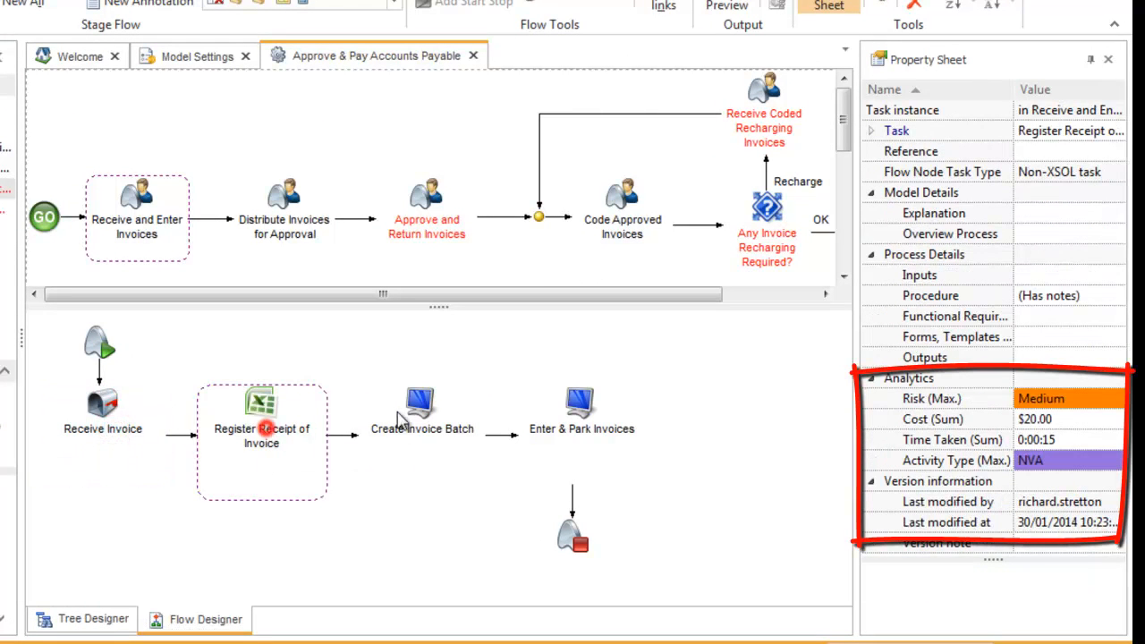
{"action": "left_click", "coordinate": [420, 425]}
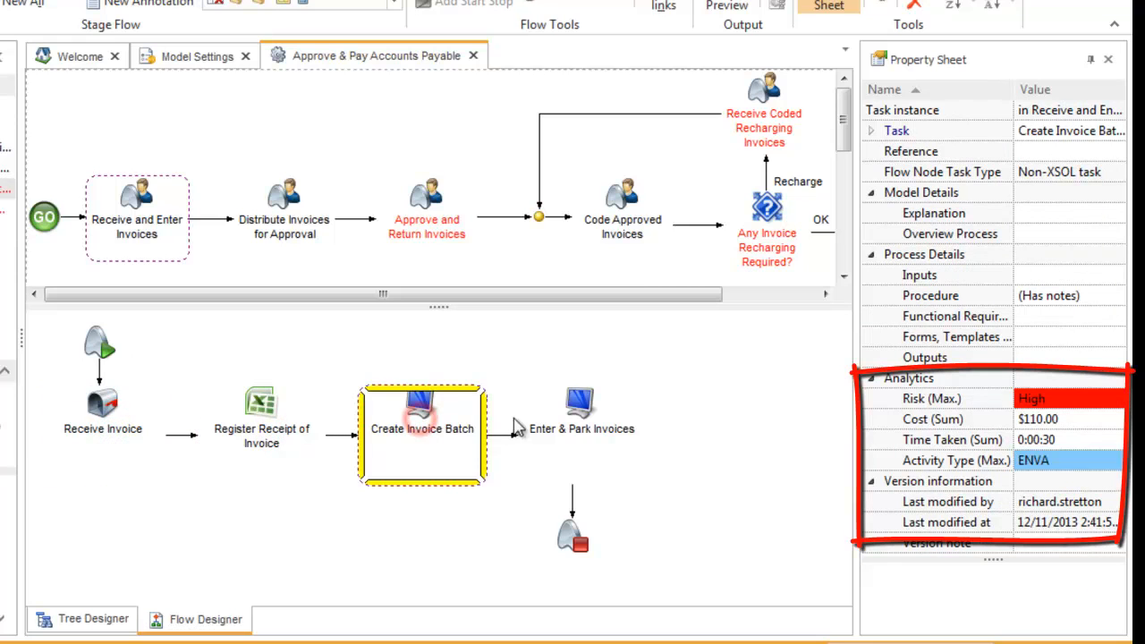
{"action": "left_click", "coordinate": [596, 428]}
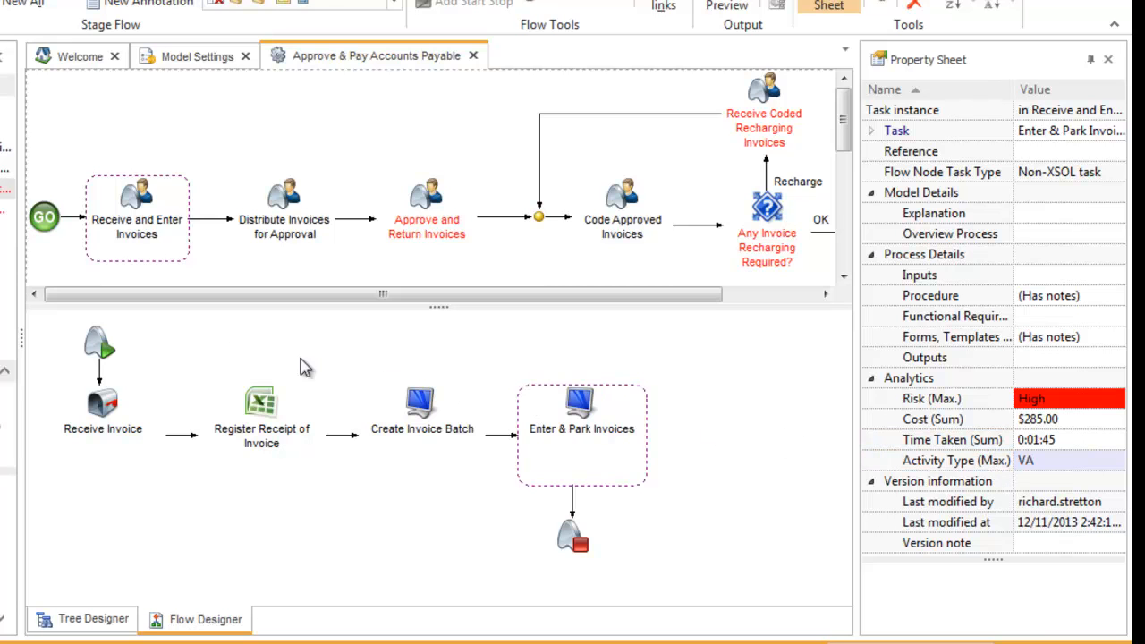
- Examine the aggregated analytics of the Receive and Enter Invoices and Distribute Invoices for Approval stages
{"action": "left_click", "coordinate": [139, 223]}
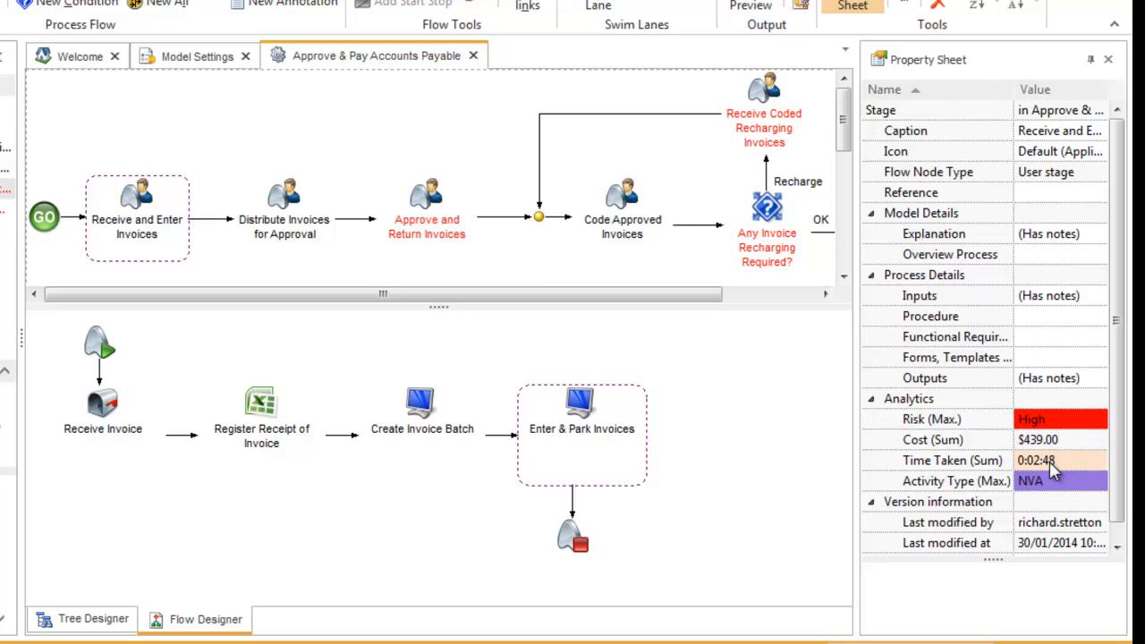
{"action": "left_click", "coordinate": [279, 226]}
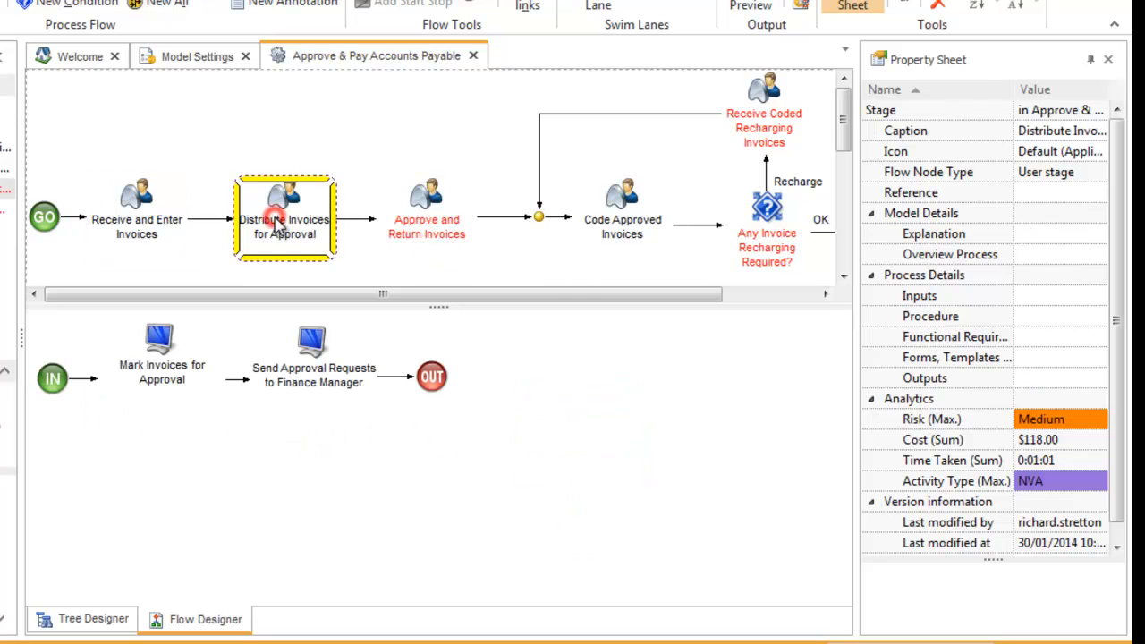
- Examine the aggregated analytics of the Code Approved Invoices stage and of the whole Approve & Pay Accounts Payable process
{"action": "left_click", "coordinate": [617, 222]}
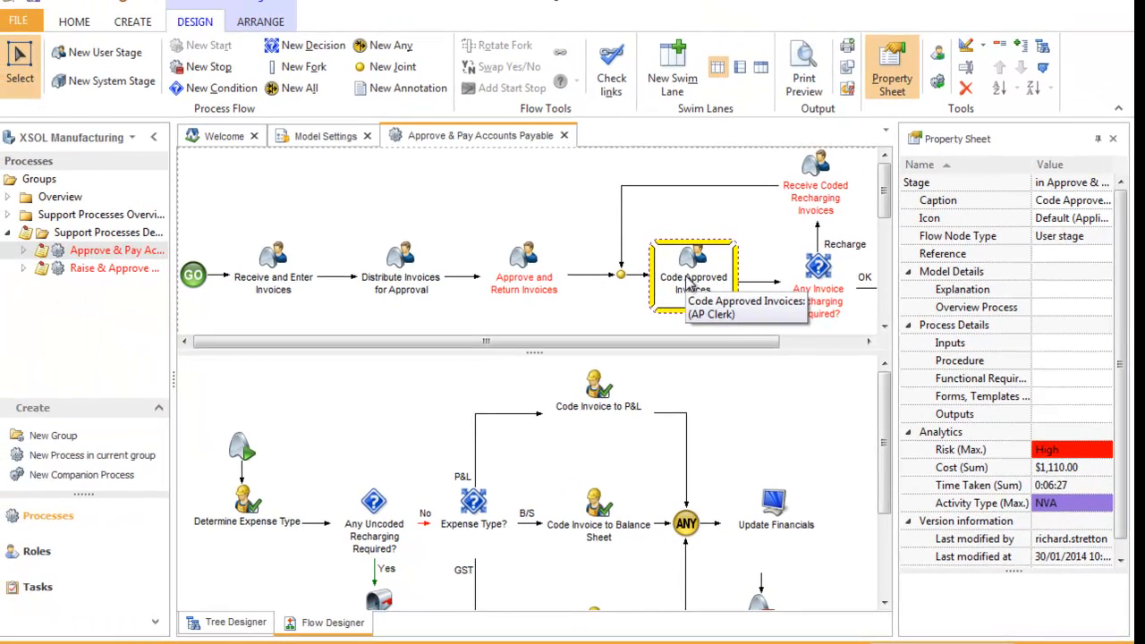
{"action": "left_click", "coordinate": [101, 252]}
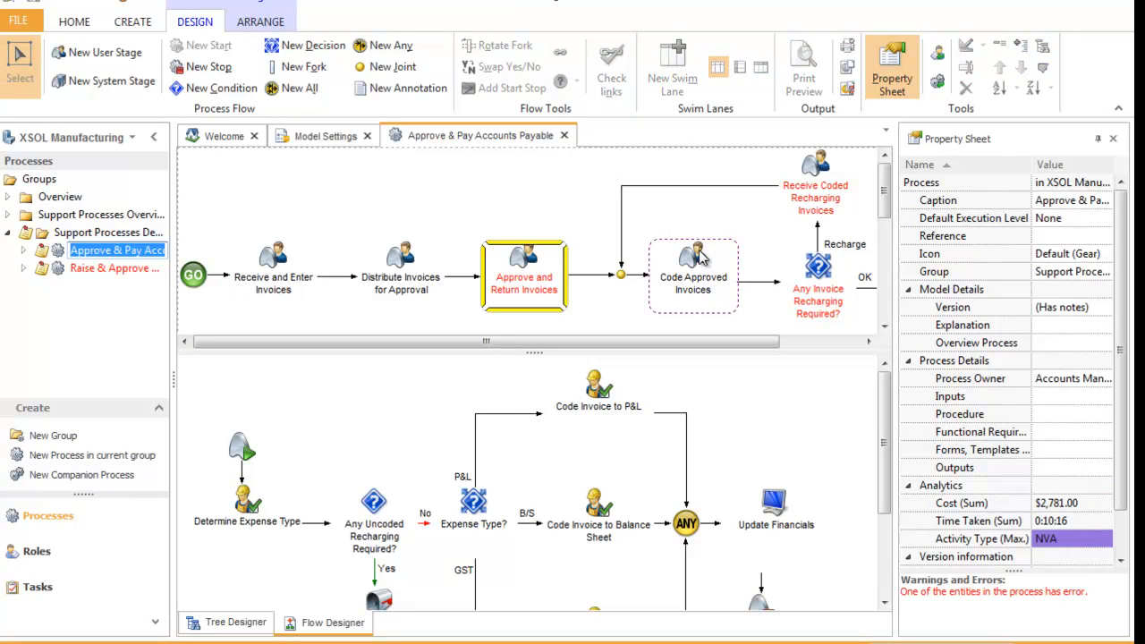
{"action": "left_click_drag", "start_coordinate": [1119, 266], "coordinate": [1124, 325]}
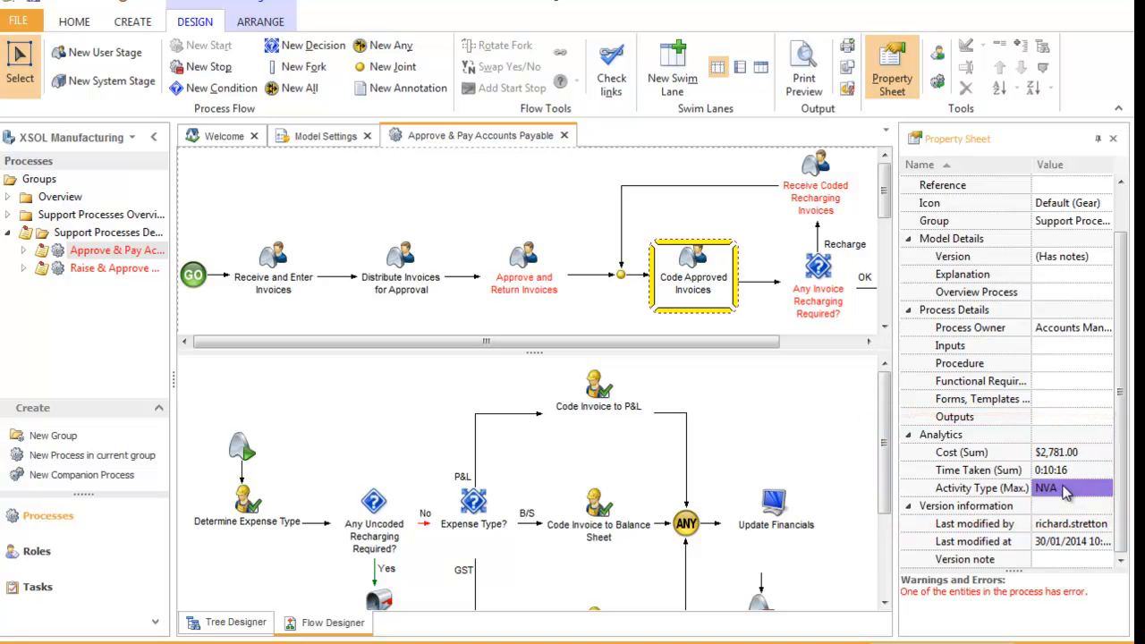
- Compare the Receive and Enter Invoices stage's analytics with those of its parent process, and examine the Support Processes Detail group's aggregated analytics
{"action": "left_click", "coordinate": [274, 274]}
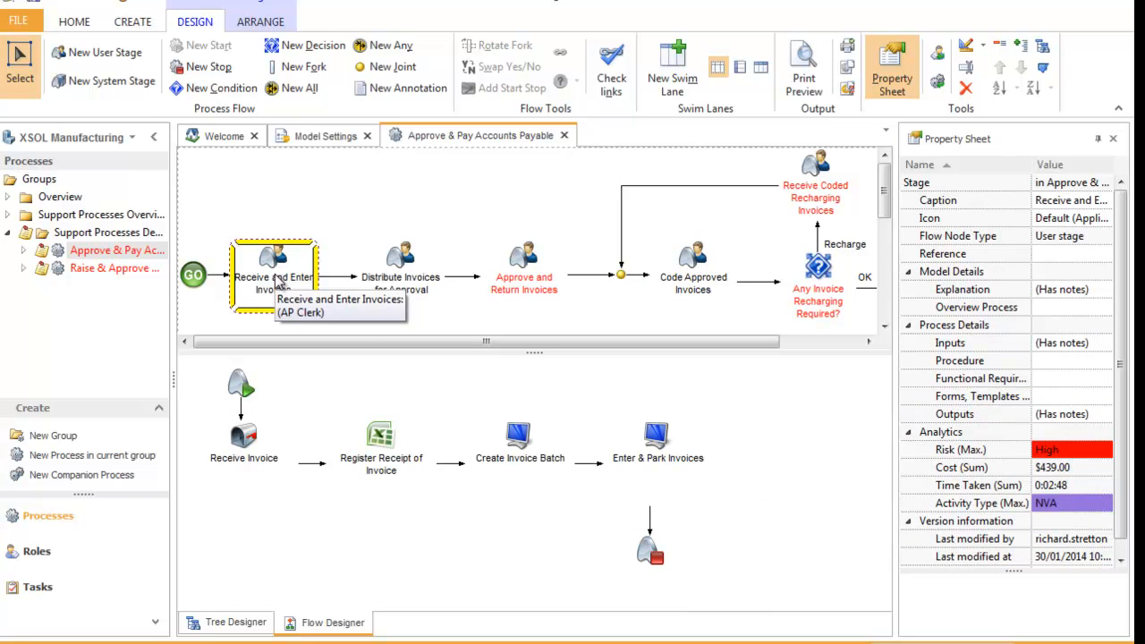
{"action": "left_click", "coordinate": [128, 254]}
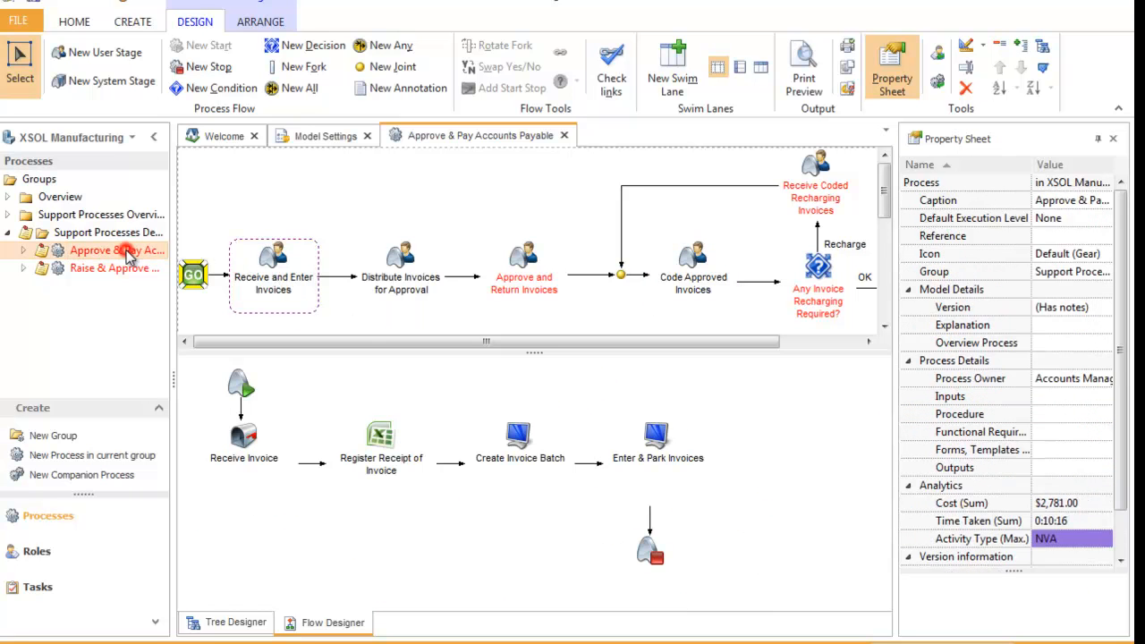
{"action": "left_click", "coordinate": [125, 251]}
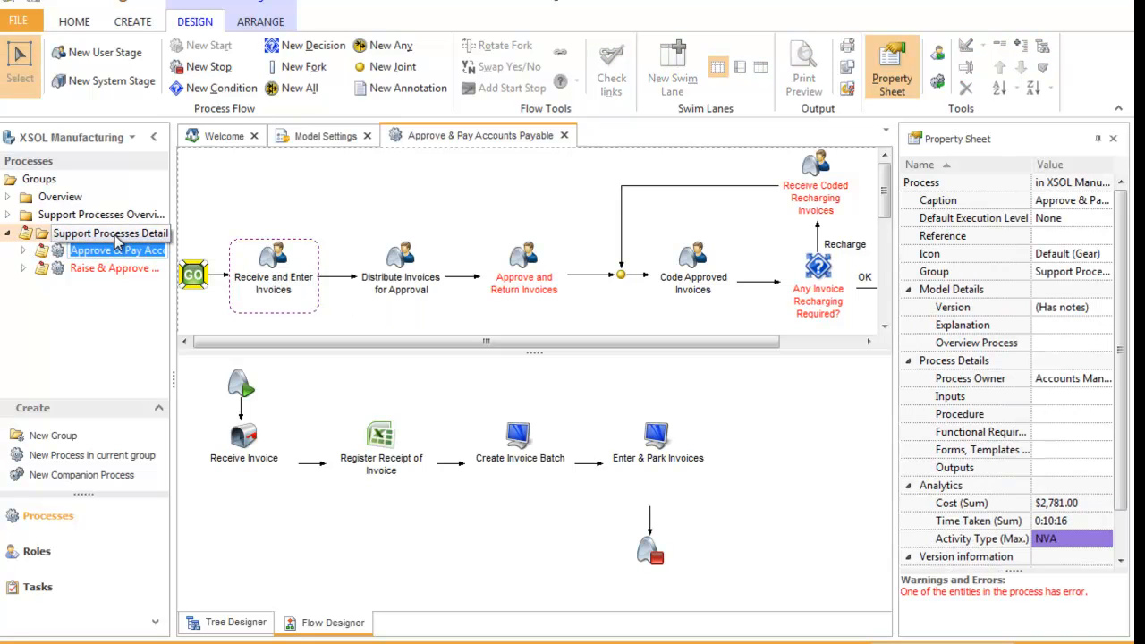
{"action": "left_click", "coordinate": [53, 232]}
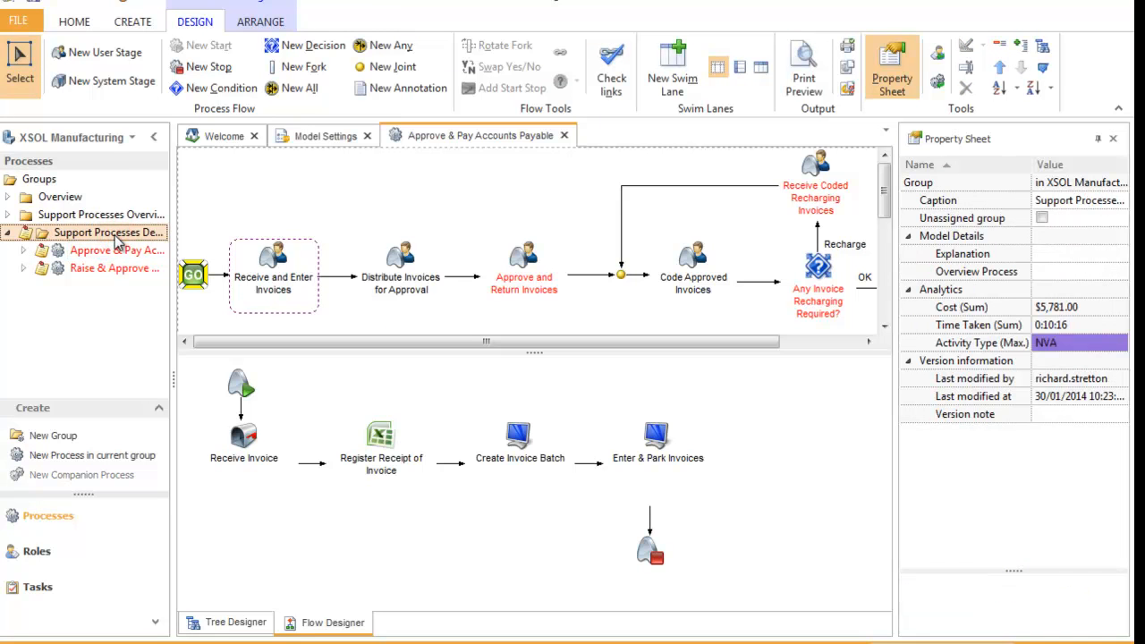